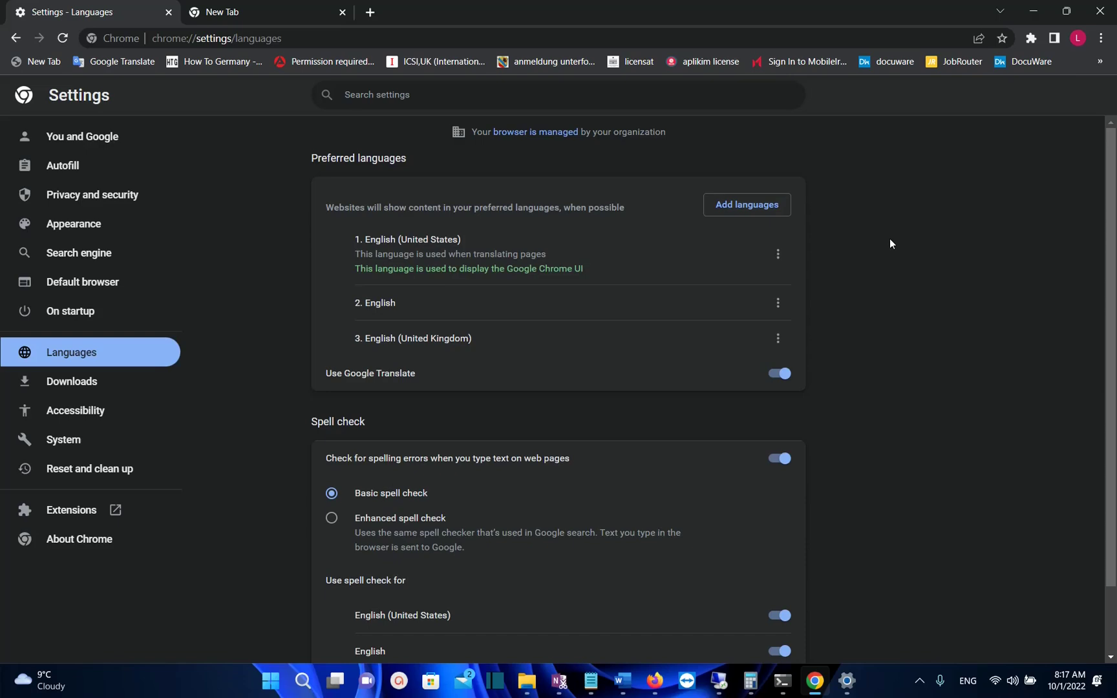
# Switch to the New Tab page, leaving the Languages settings tab open
pyautogui.click(272, 11)
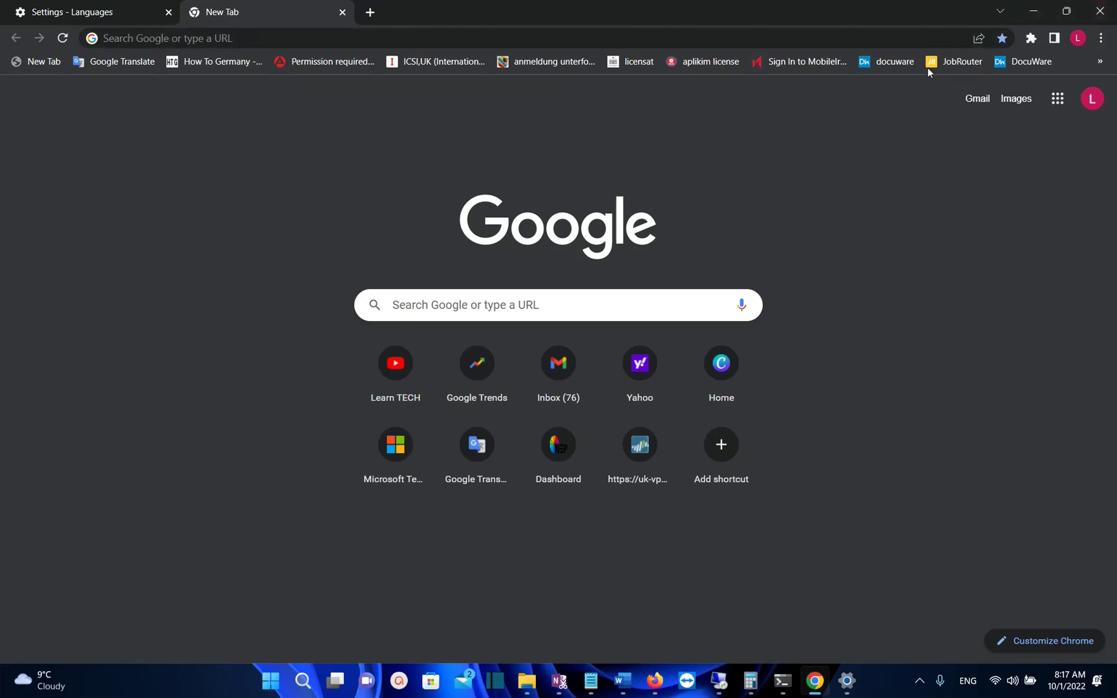
# Open Chrome Settings from the three-dot menu
pyautogui.click(1101, 38)
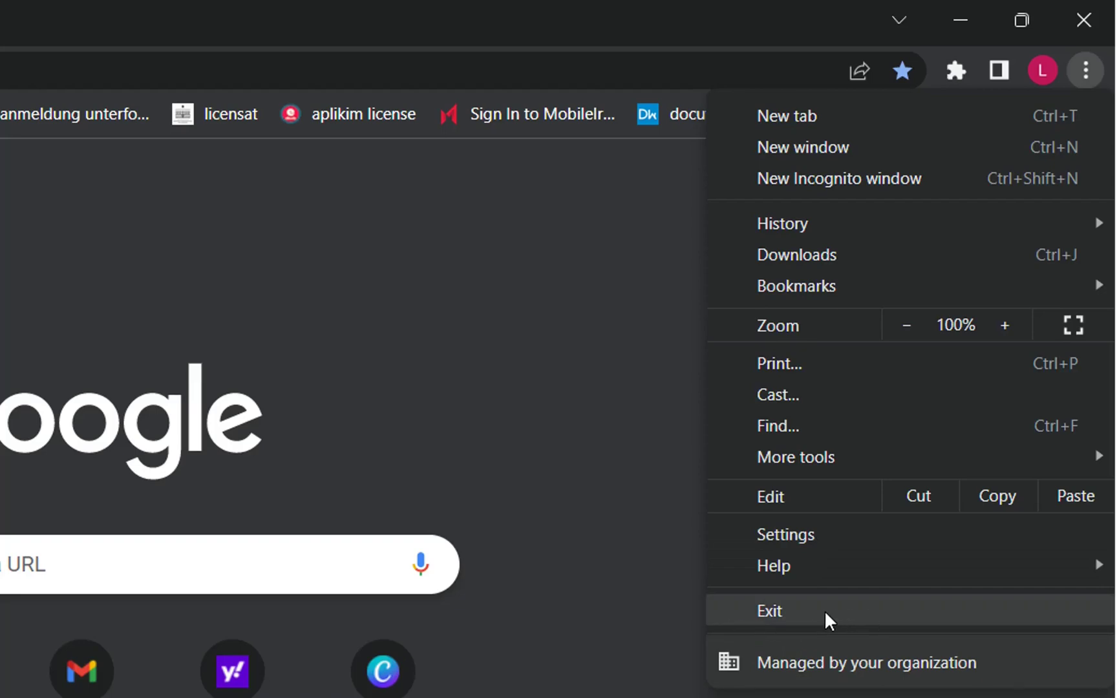
pyautogui.moveTo(771, 574)
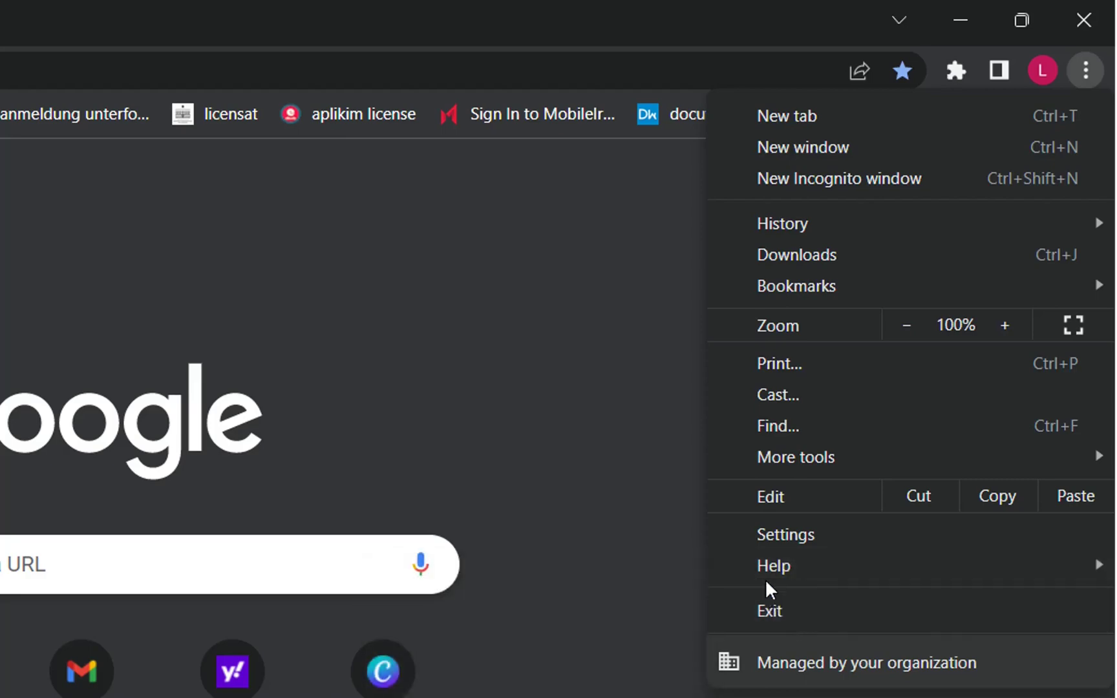
pyautogui.click(777, 536)
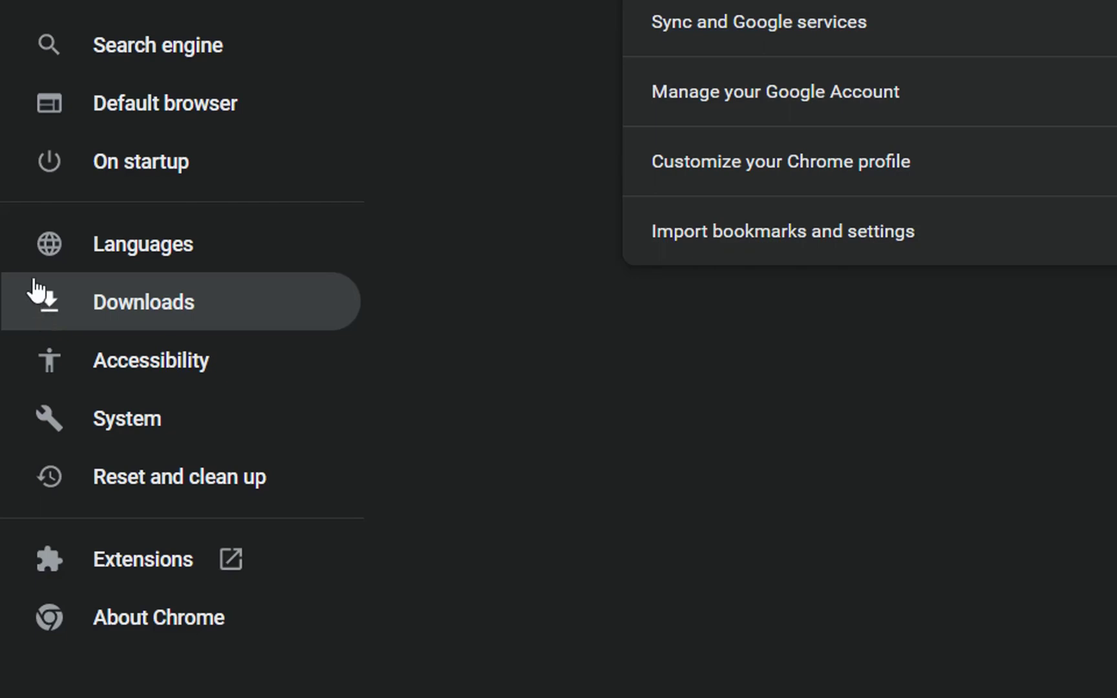
# In Languages, set plain English as the Chrome display language
pyautogui.click(100, 264)
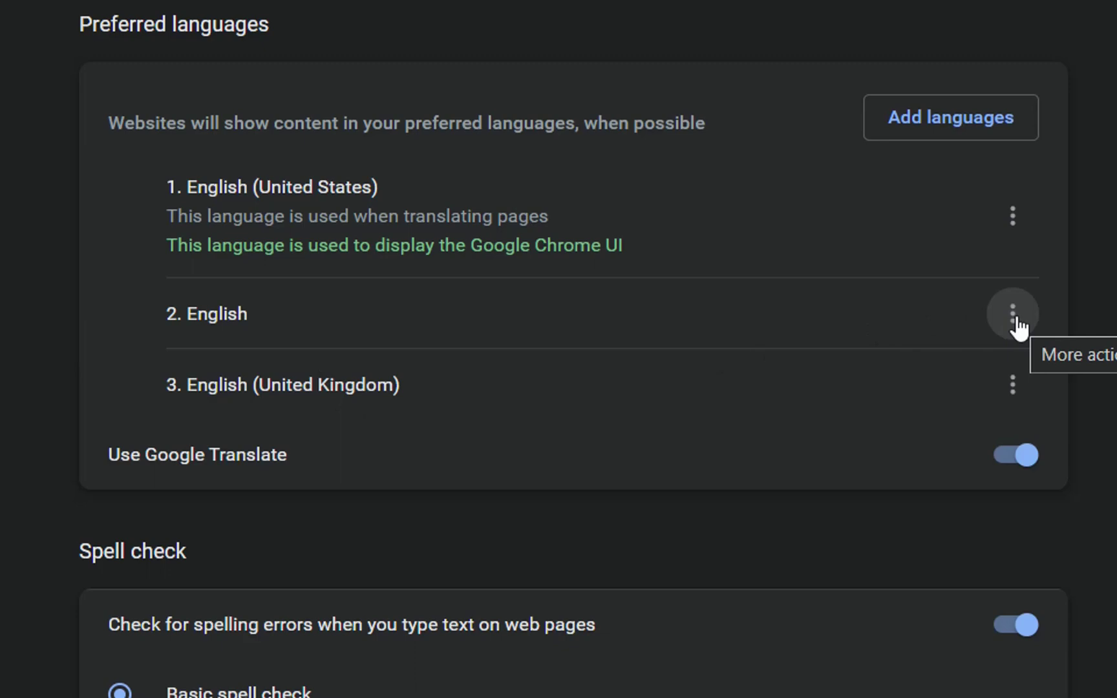
pyautogui.click(1014, 316)
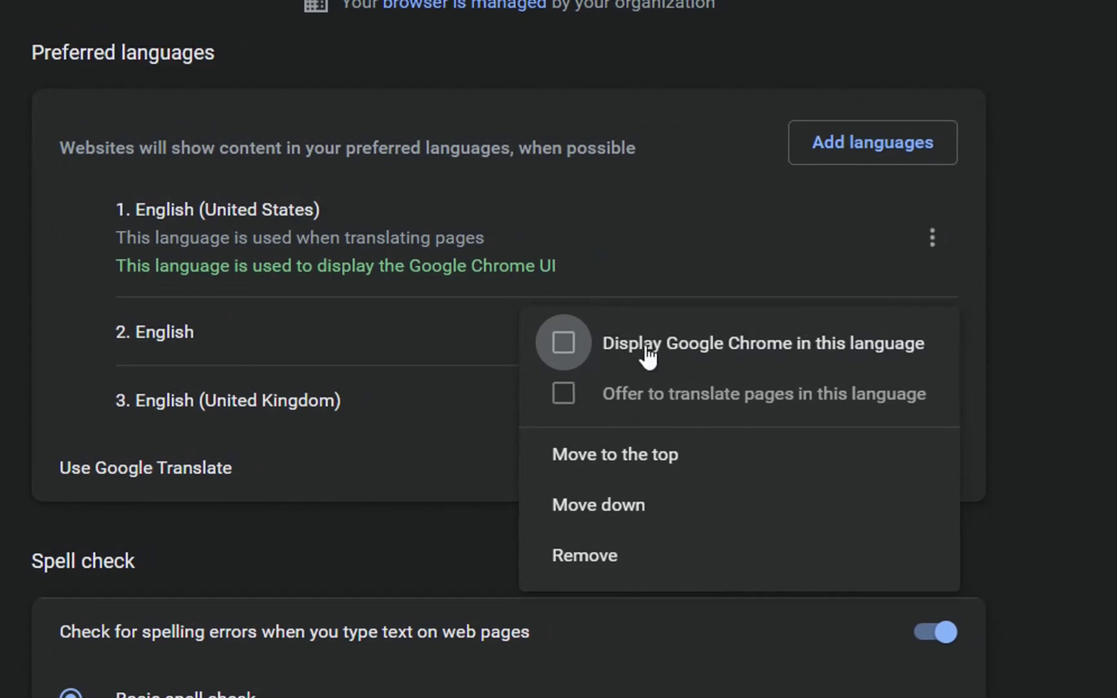
pyautogui.click(564, 343)
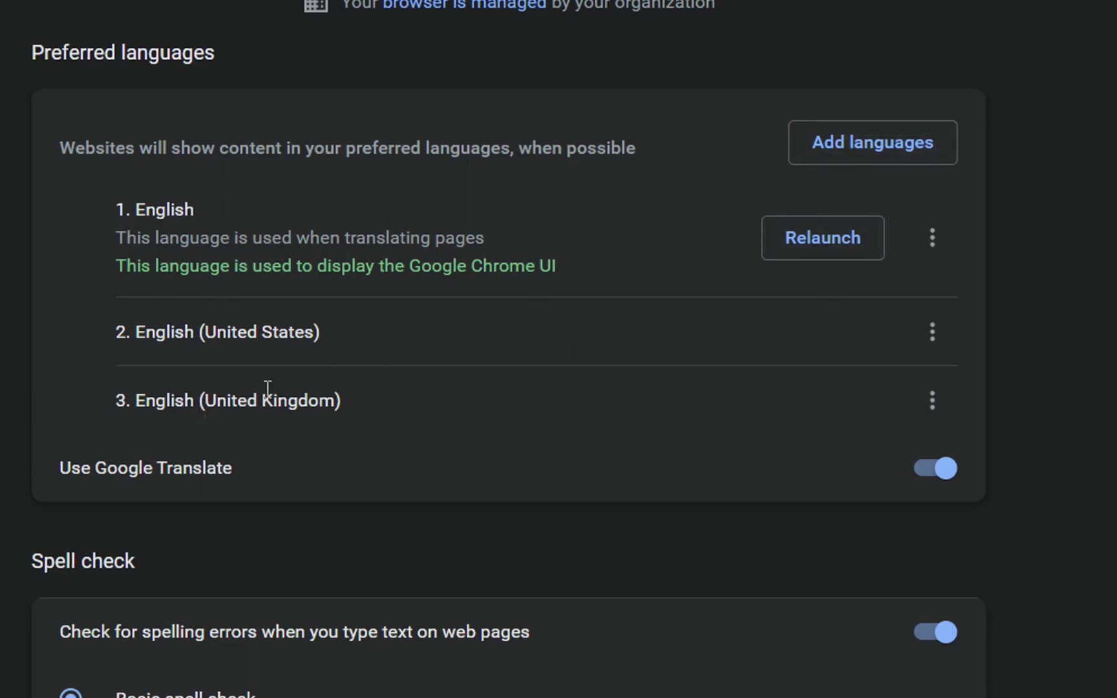
# Search 'ger' and add German - Deutsch to the preferred languages
pyautogui.click(853, 162)
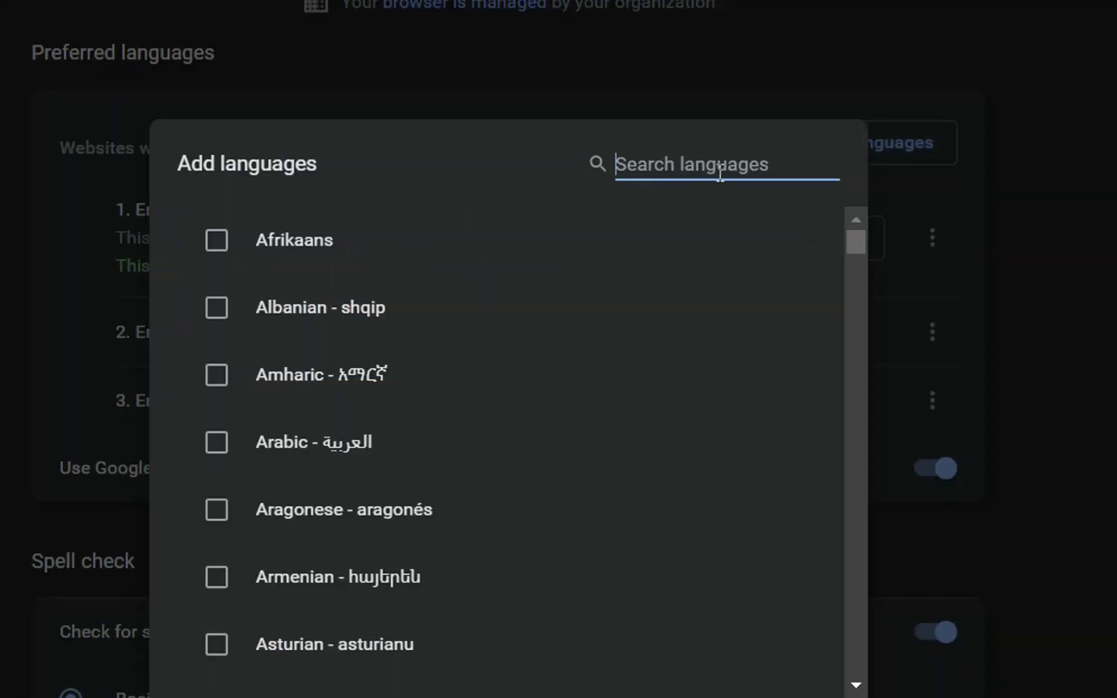
pyautogui.write('ger')
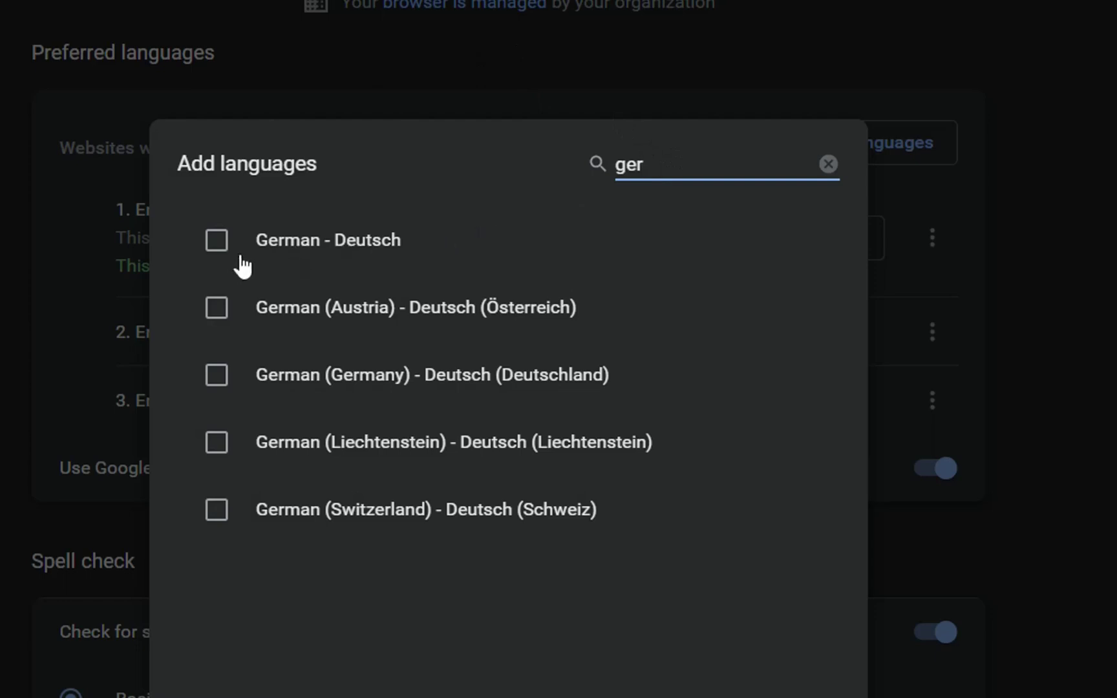
pyautogui.click(217, 241)
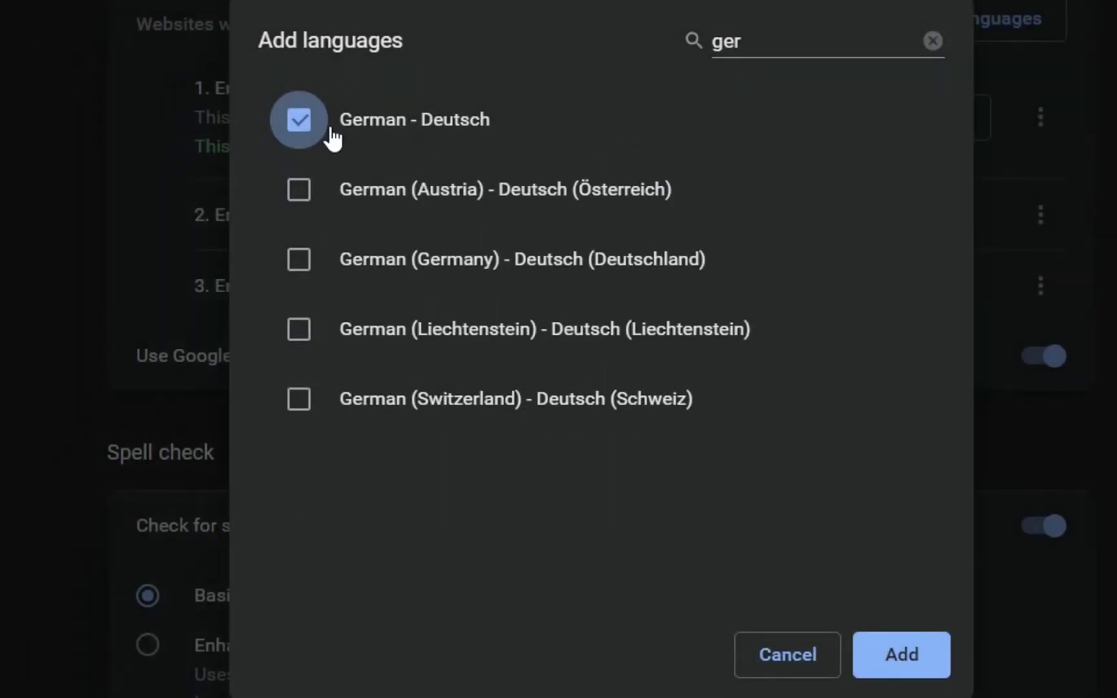
pyautogui.click(901, 655)
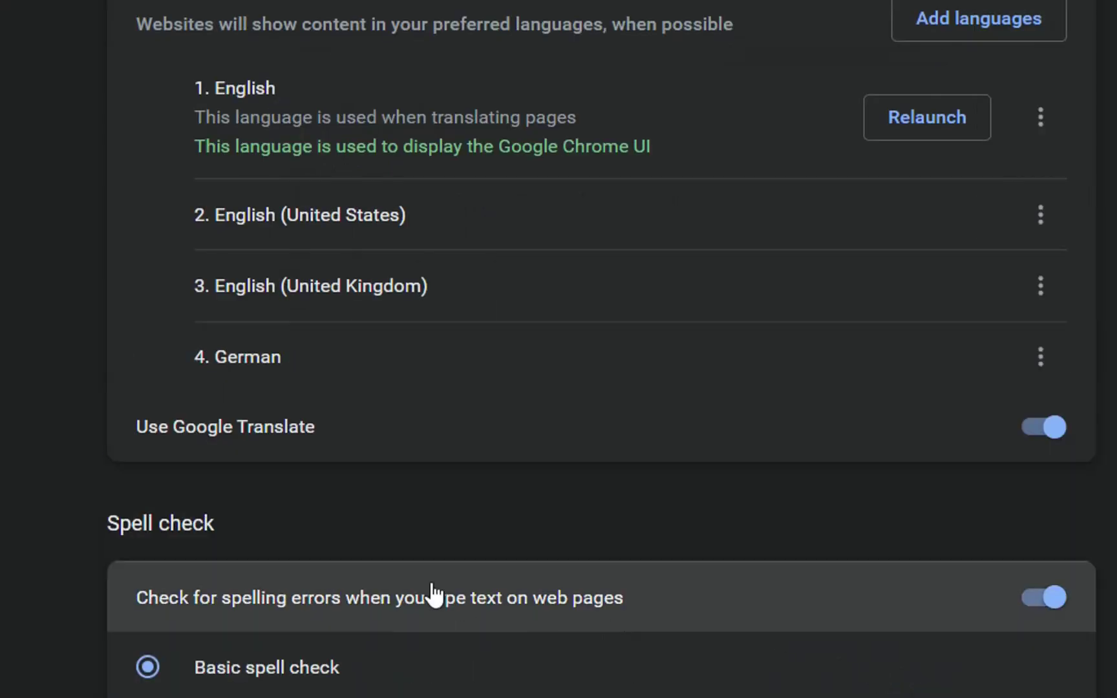
pyautogui.moveTo(174, 368); pyautogui.dragTo(362, 372)
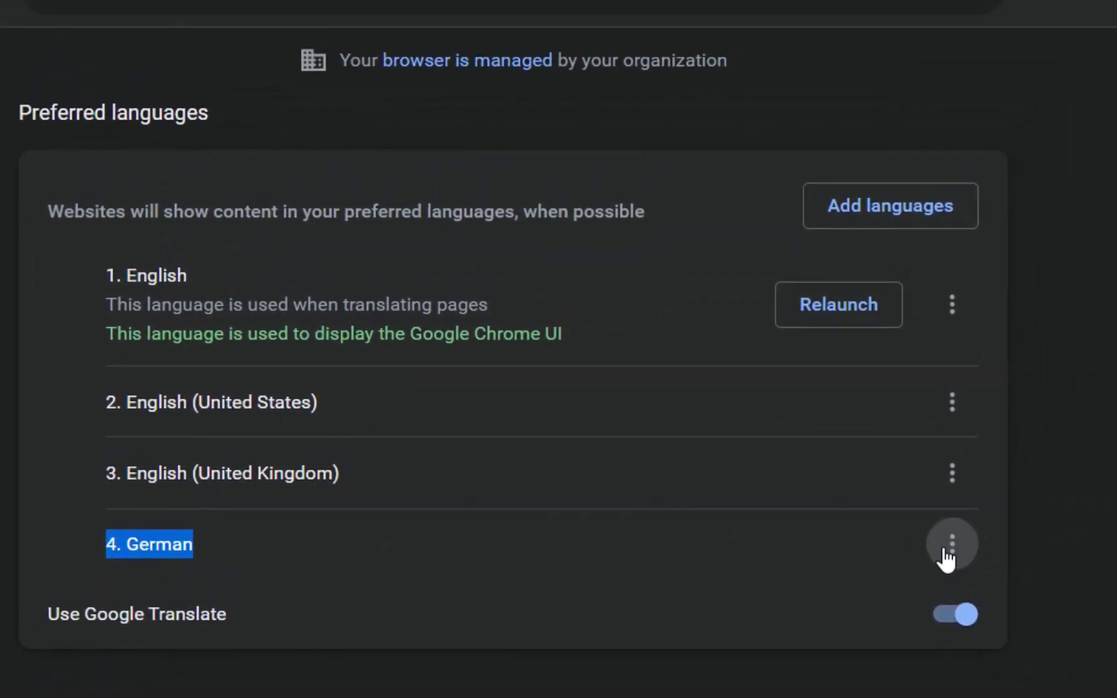
# Set German as the Chrome display language, moving it to the top of preferred languages
pyautogui.click(1038, 360)
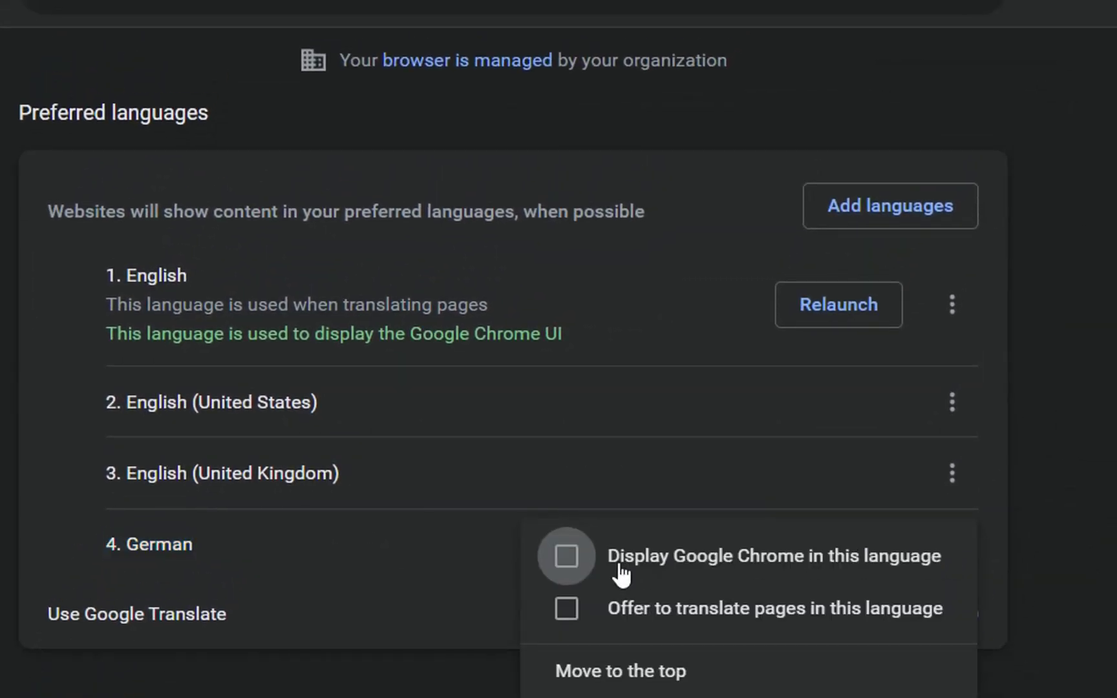
pyautogui.click(571, 574)
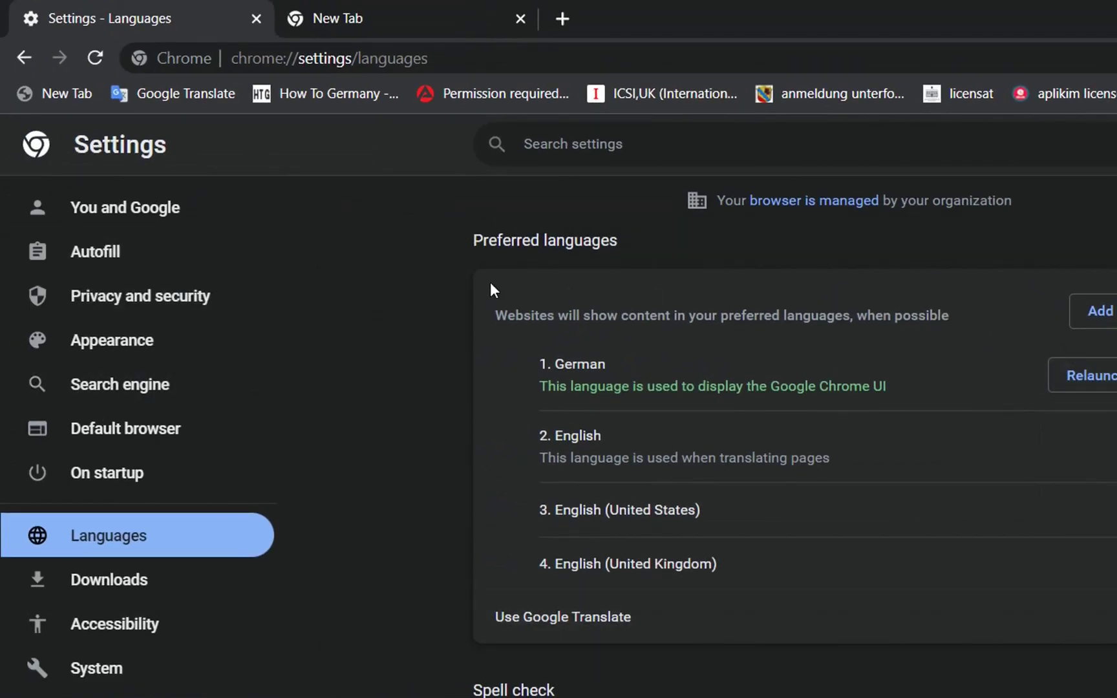
pyautogui.click(444, 59)
pyautogui.hotkey('ctrl', 'c')
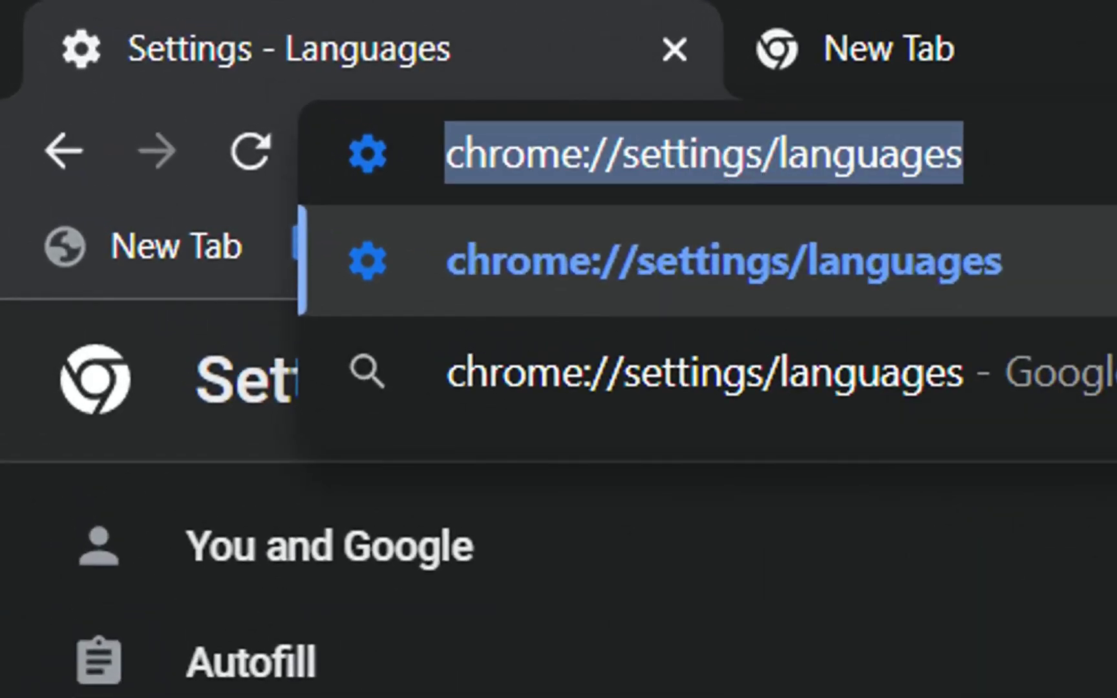
# Reload chrome://settings/languages so Chrome restarts with its interface in German
pyautogui.press('BackSpace')
pyautogui.hotkey('ctrl', 'v')
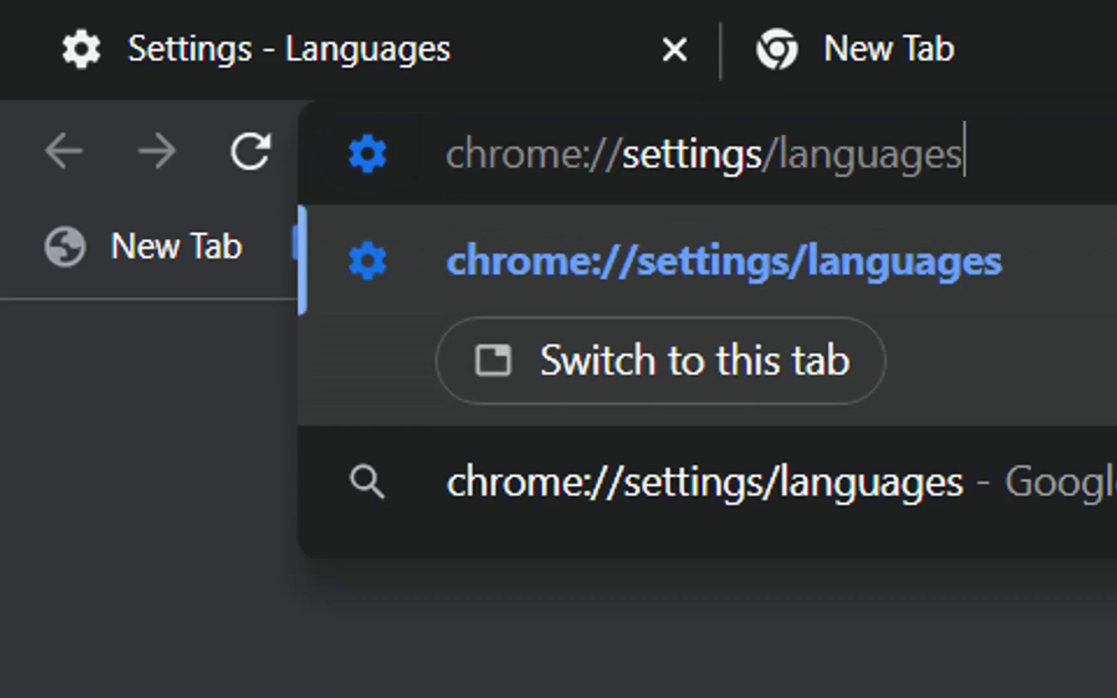
pyautogui.press('Return')
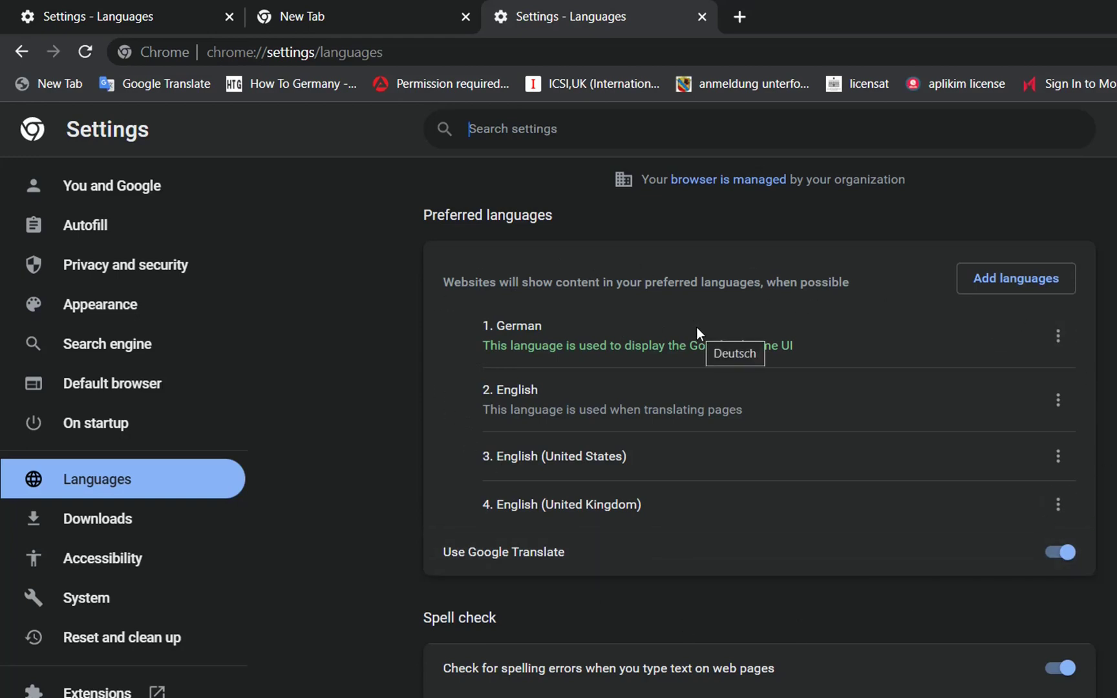
pyautogui.click(451, 52)
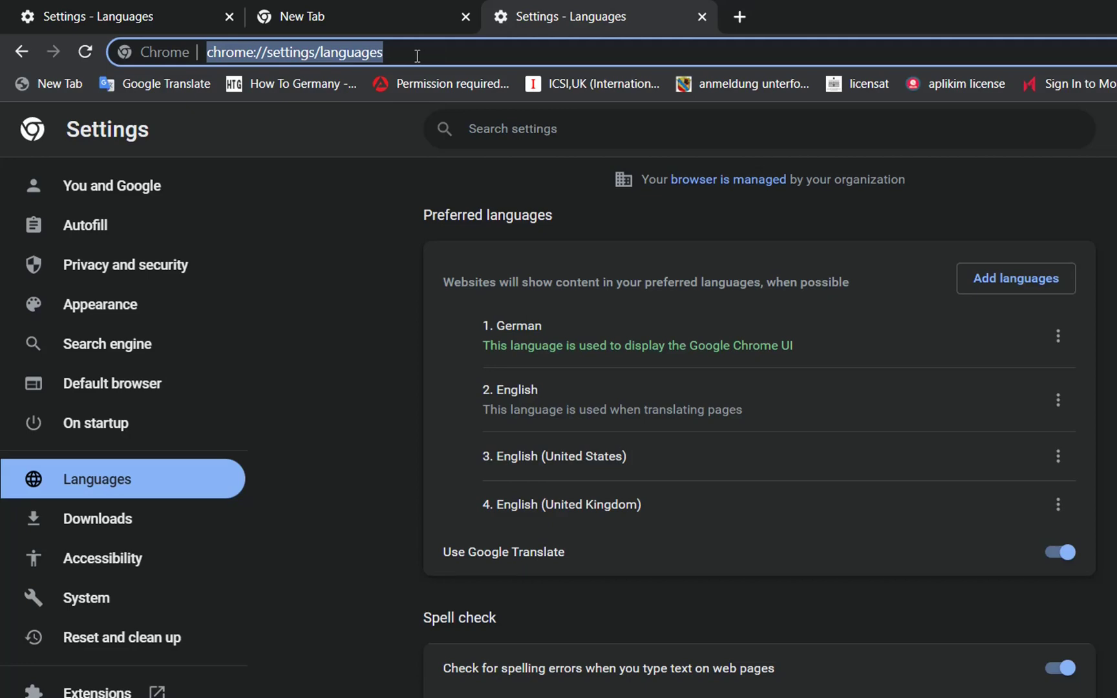
pyautogui.click(407, 55)
pyautogui.moveTo(407, 55); pyautogui.dragTo(196, 53)
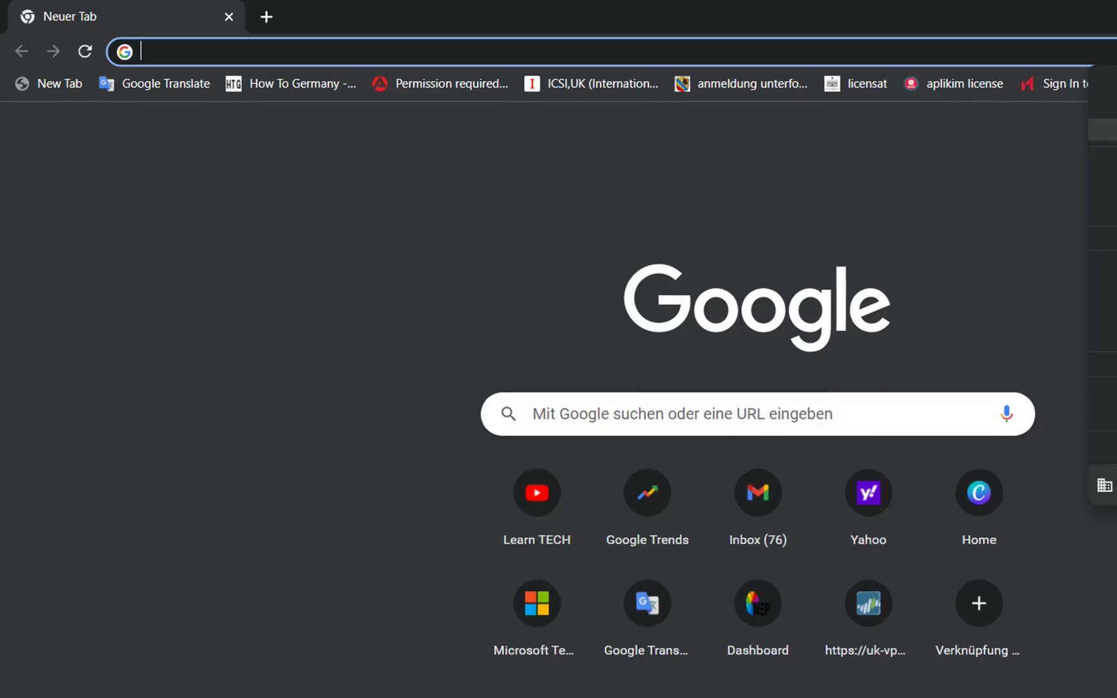
# Open Einstellungen and go to the Sprachen page showing Deutsch first
pyautogui.click(1101, 38)
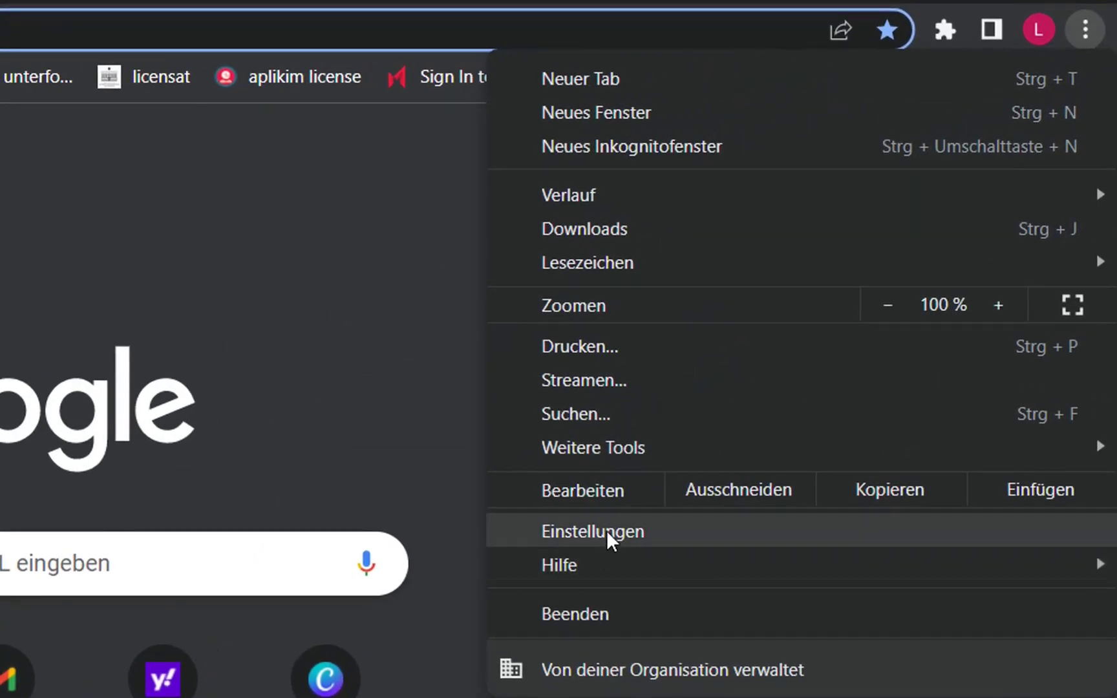
pyautogui.click(606, 530)
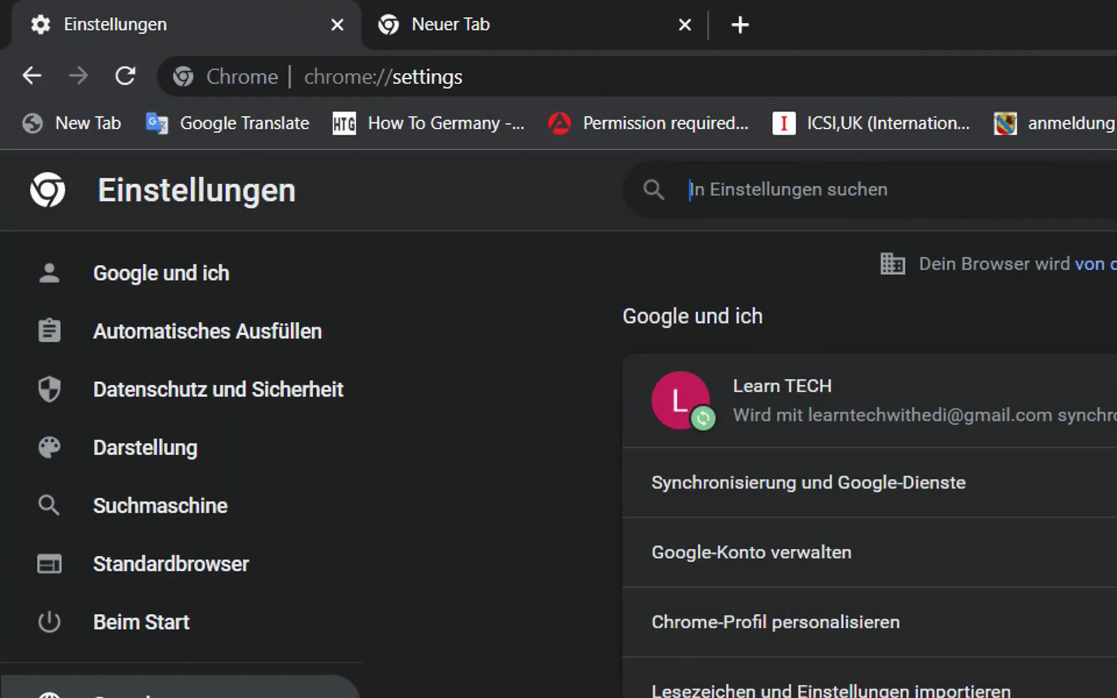
pyautogui.click(130, 689)
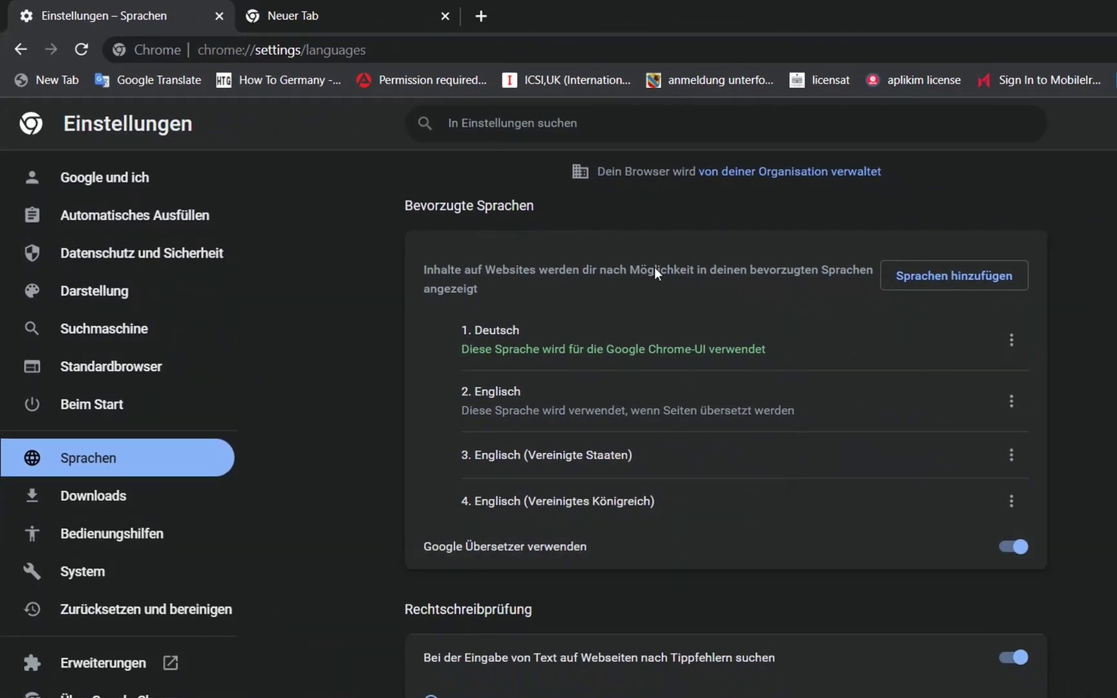
# Select the full Sprachen settings page address in the address bar
pyautogui.click(394, 50)
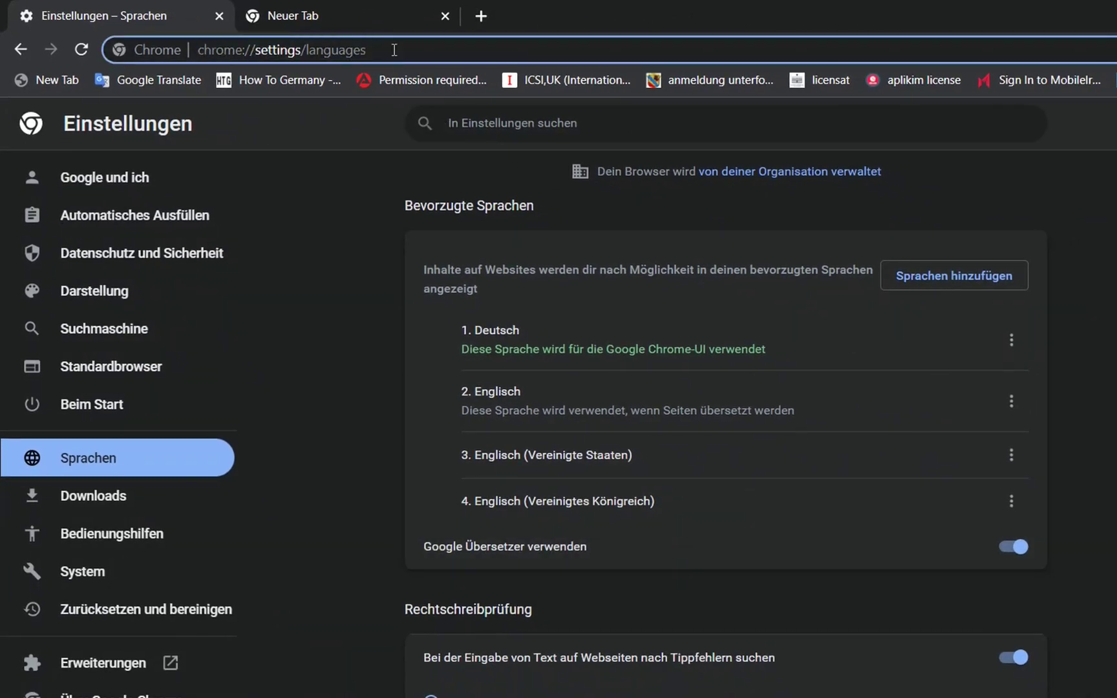
pyautogui.moveTo(394, 50); pyautogui.dragTo(180, 115)
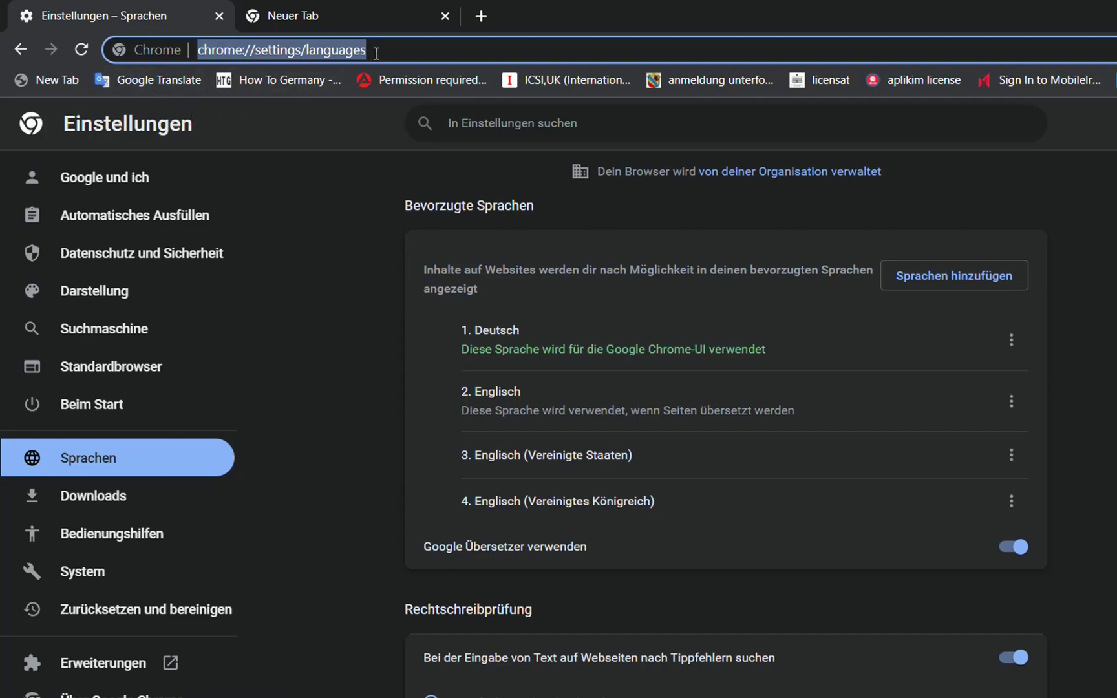
pyautogui.moveTo(375, 50); pyautogui.dragTo(191, 50)
pyautogui.moveTo(385, 52); pyautogui.dragTo(198, 51)
pyautogui.click(409, 56)
pyautogui.moveTo(368, 52); pyautogui.dragTo(194, 49)
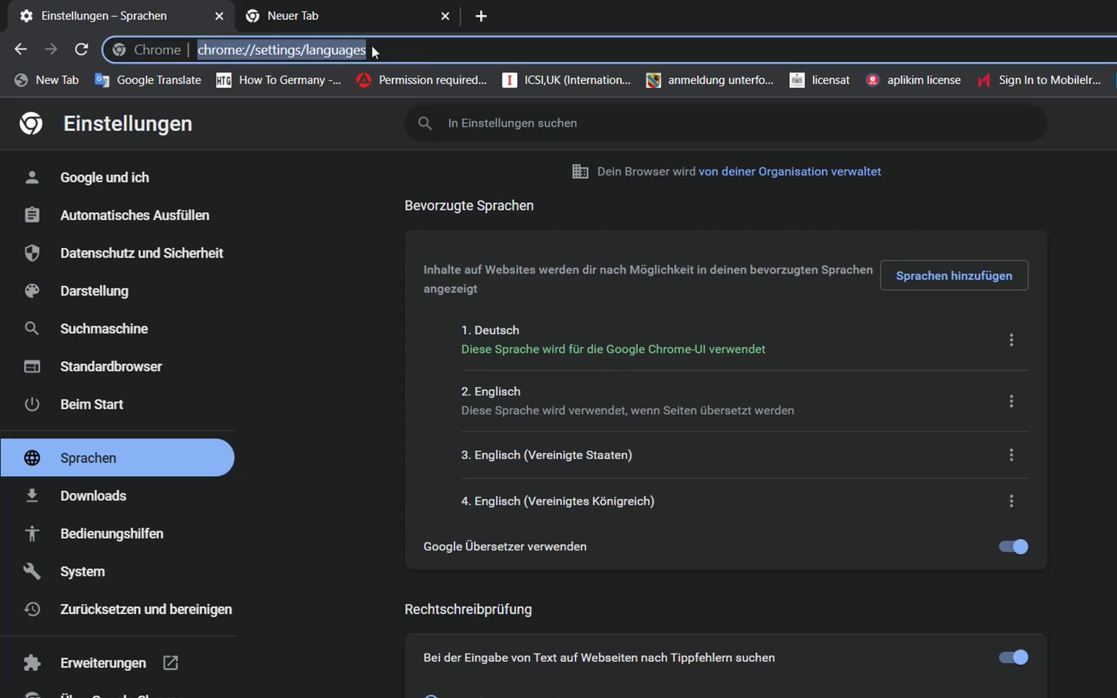